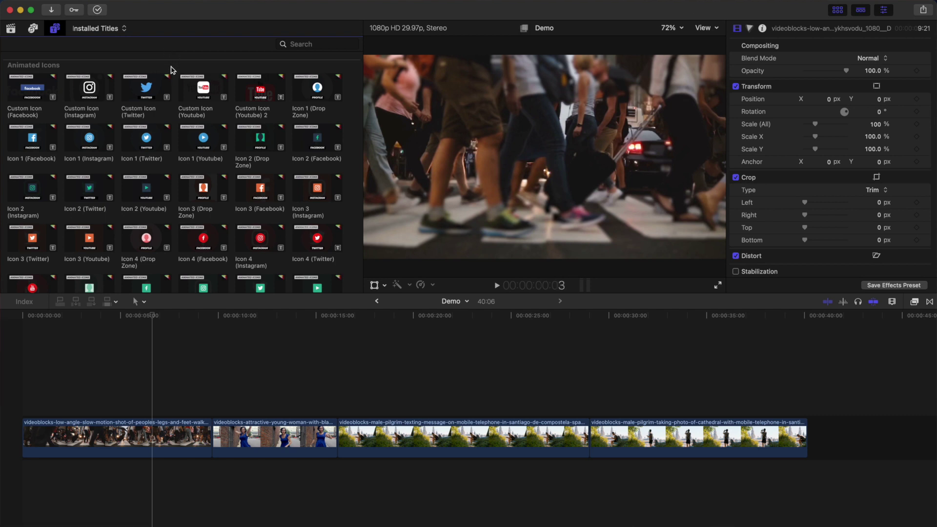
# Preview the Custom Icon (Youtube) title, then browse down to Social Media Graphics
pyautogui.click(184, 90)
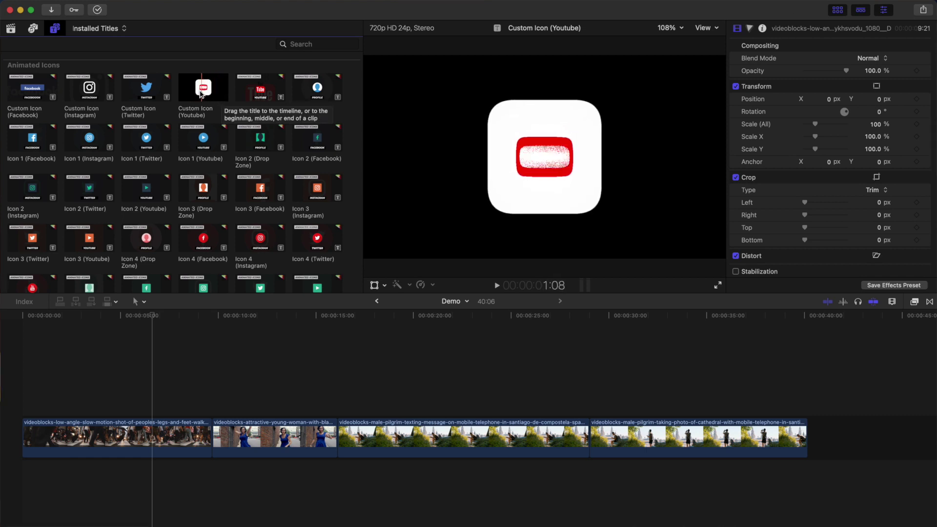
pyautogui.scroll(-2, 198, 92)
pyautogui.scroll(-3, 194, 91)
pyautogui.scroll(-3, 190, 89)
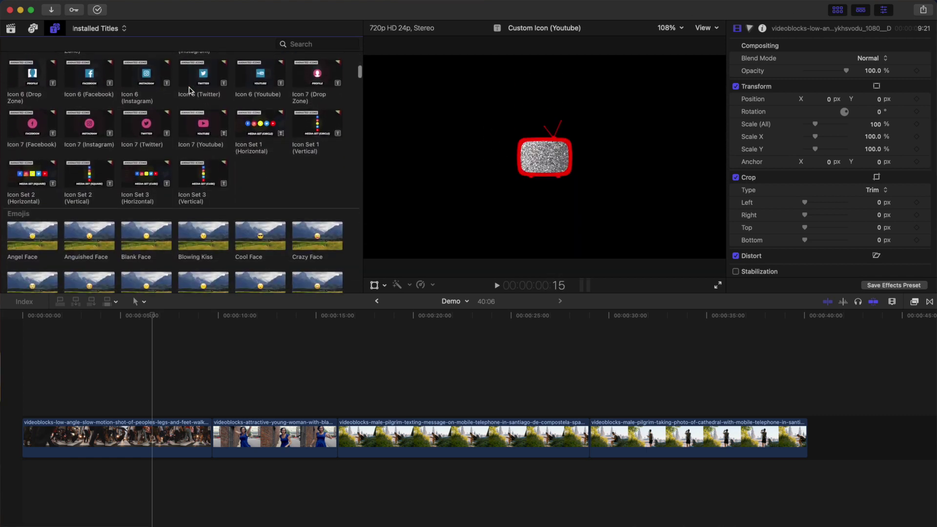
pyautogui.scroll(-5, 189, 89)
pyautogui.scroll(-5, 189, 89)
pyautogui.scroll(-5, 189, 89)
pyautogui.scroll(-5, 189, 90)
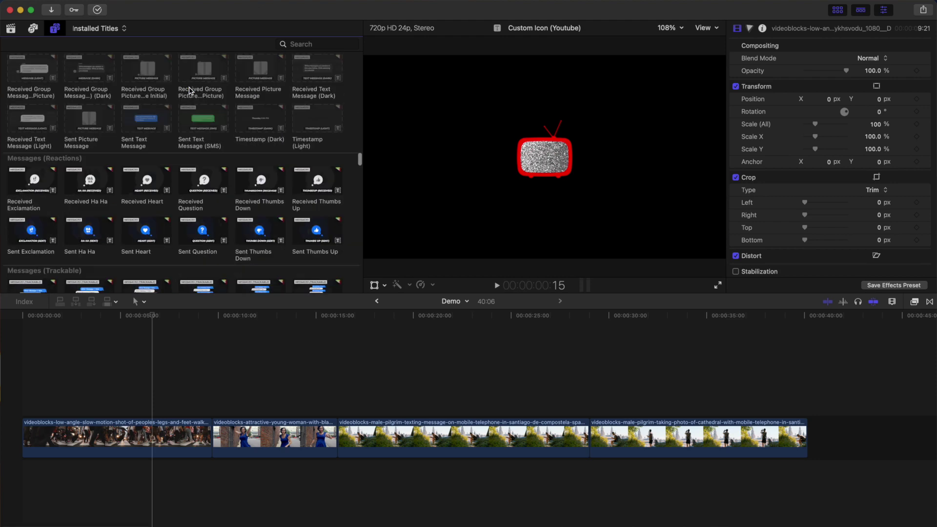
pyautogui.scroll(-5, 190, 90)
pyautogui.scroll(-5, 189, 90)
pyautogui.scroll(-5, 189, 89)
pyautogui.scroll(-5, 188, 90)
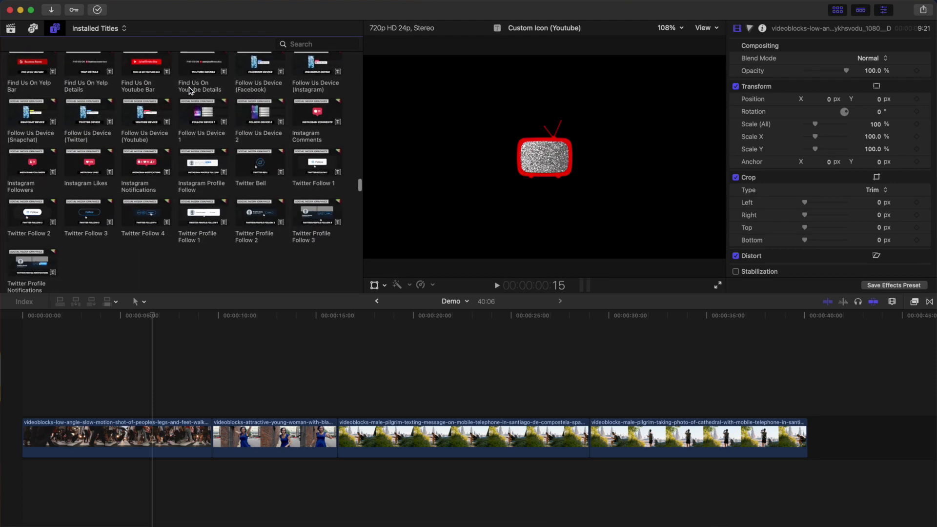
pyautogui.scroll(-3, 189, 90)
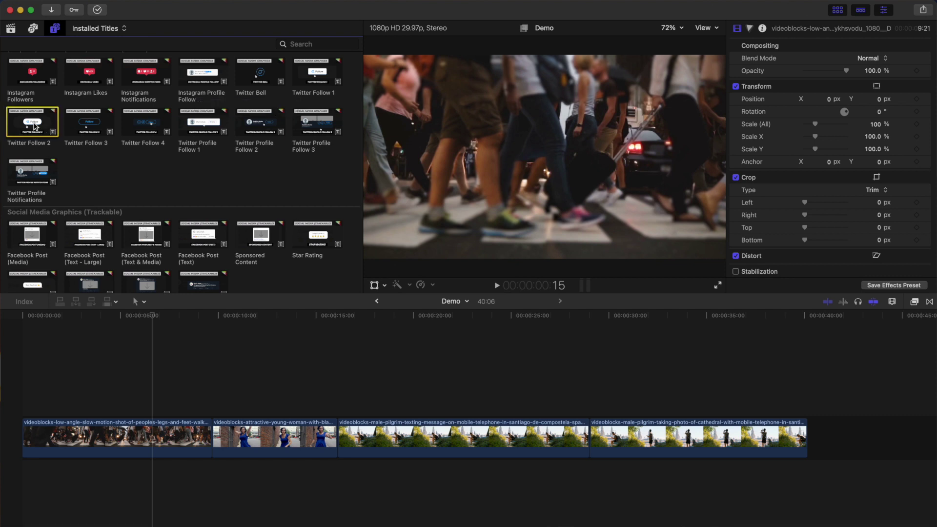
# Place Twitter Follow 2 over the first clip, play it, and connect Twitter Profile Follow 1
pyautogui.moveTo(51, 311); pyautogui.dragTo(51, 397)
pyautogui.press('space')
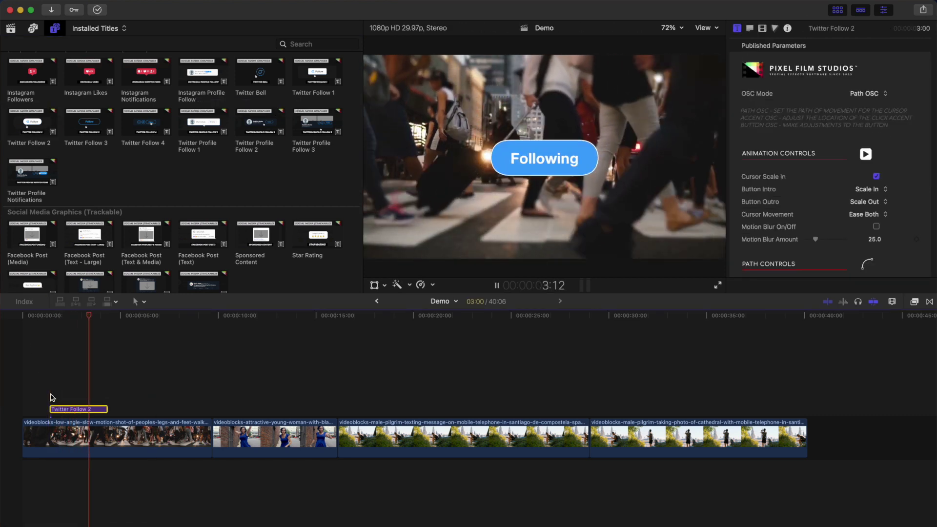
pyautogui.press('space')
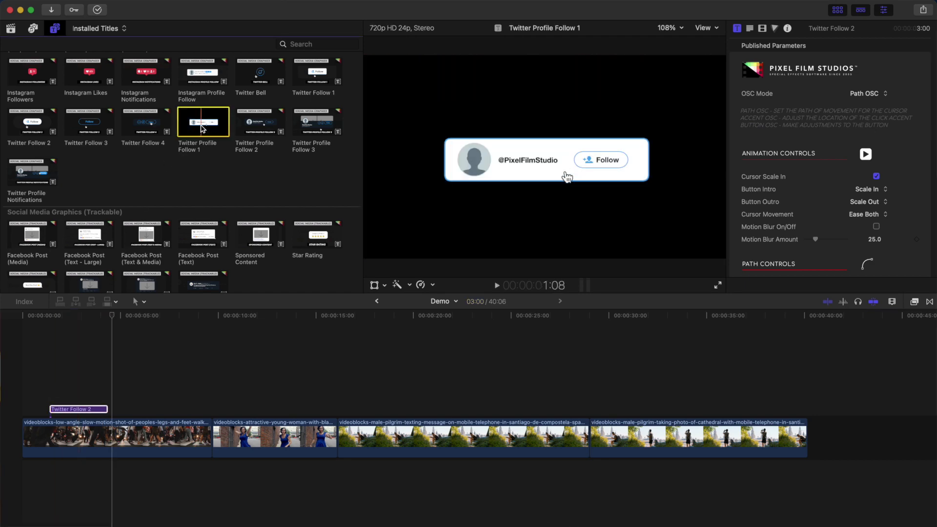
pyautogui.press('q')
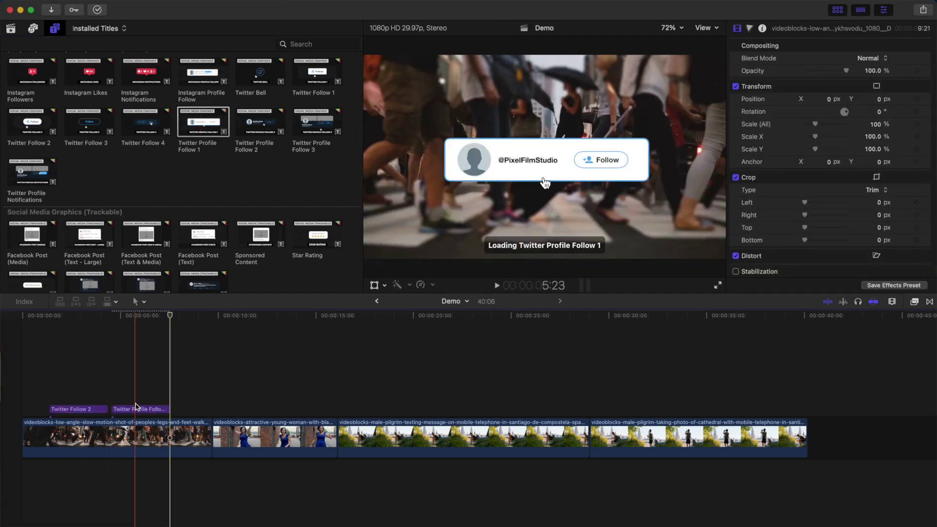
pyautogui.click(137, 410)
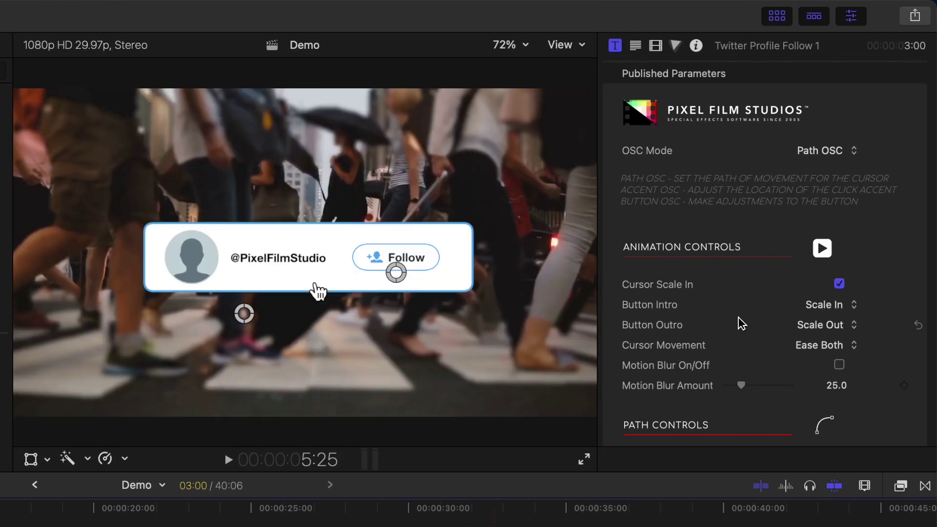
pyautogui.scroll(-5, 815, 293)
pyautogui.scroll(-10, 769, 329)
pyautogui.tripleClick(741, 319)
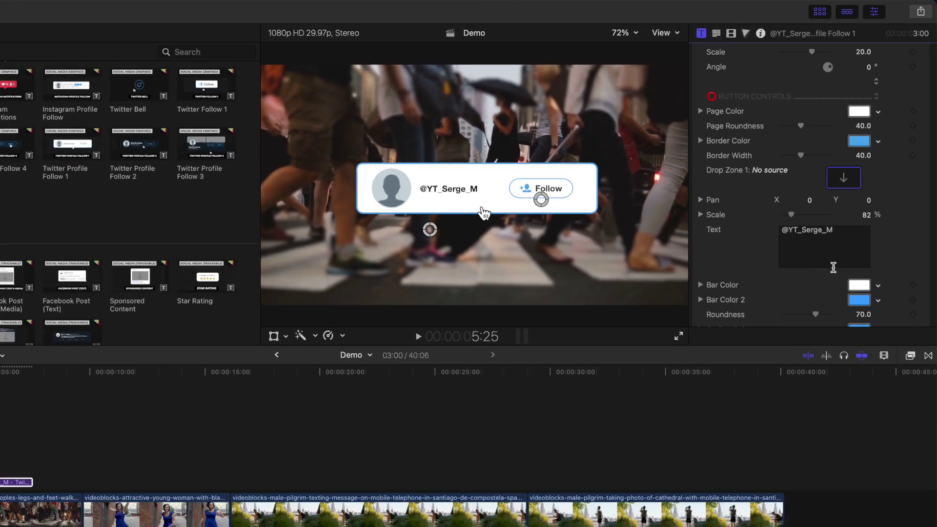
pyautogui.scroll(-5, 781, 215)
pyautogui.scroll(5, 778, 215)
pyautogui.scroll(-3, 778, 216)
pyautogui.click(857, 118)
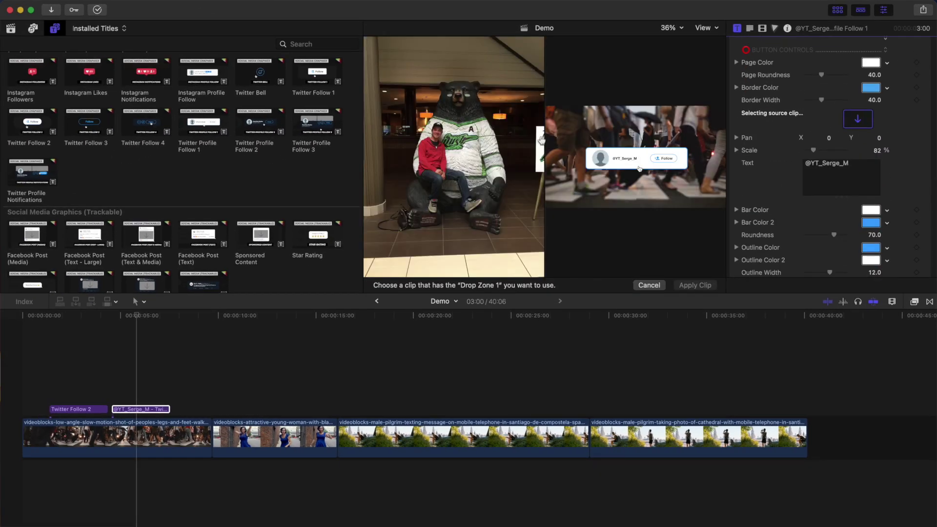
pyautogui.click(11, 28)
pyautogui.click(708, 286)
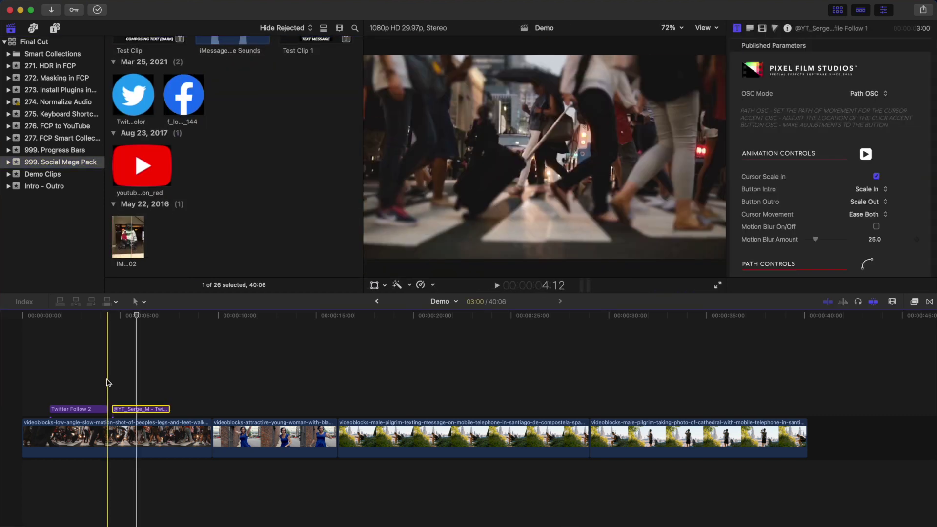
pyautogui.press('space')
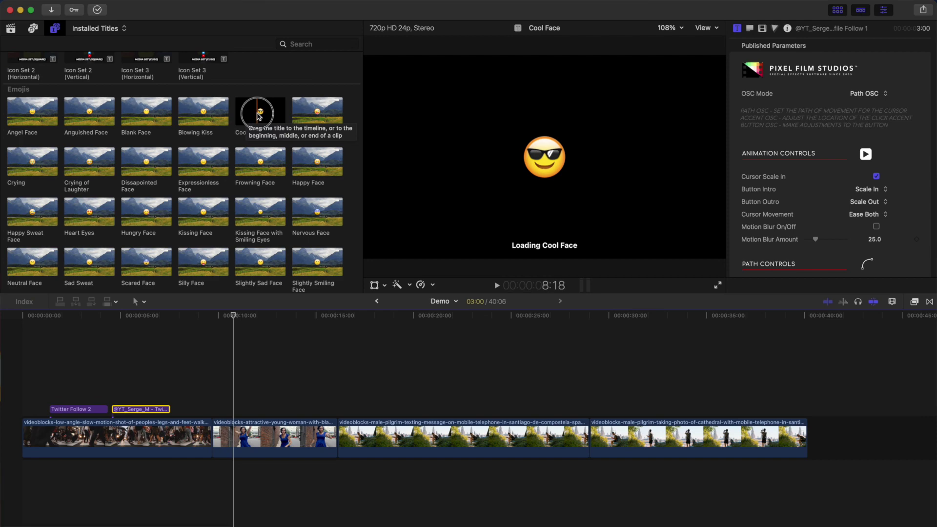
# Drop the Cool Face emoji over the woman in blue clip and preview it
pyautogui.moveTo(257, 115); pyautogui.dragTo(241, 402)
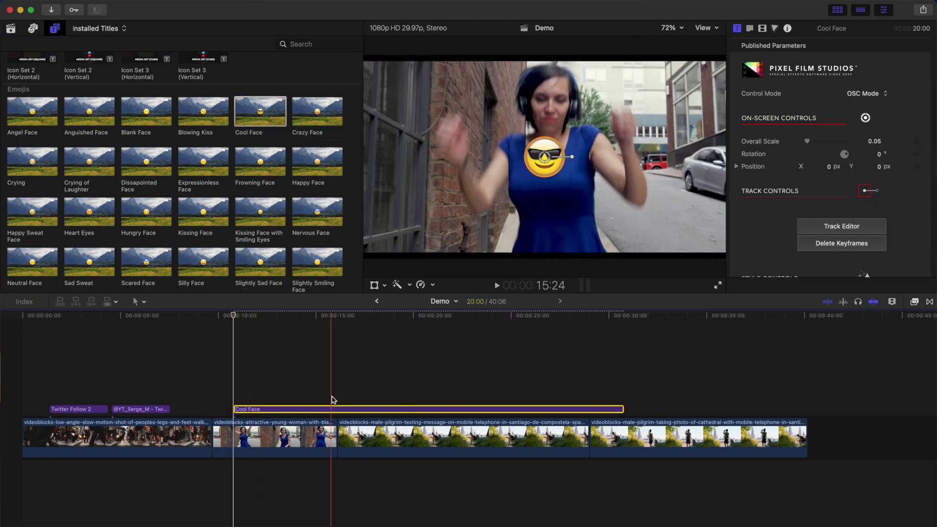
pyautogui.press('space')
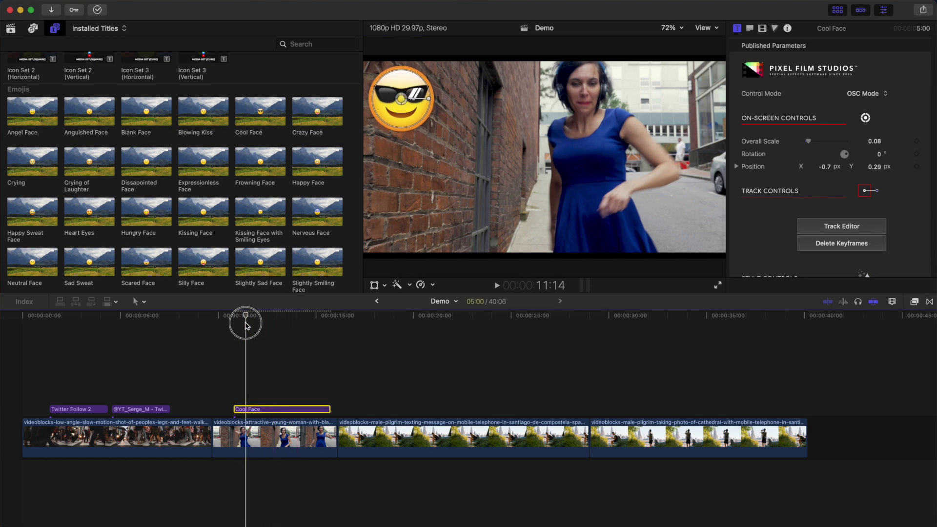
pyautogui.moveTo(245, 325); pyautogui.dragTo(236, 325)
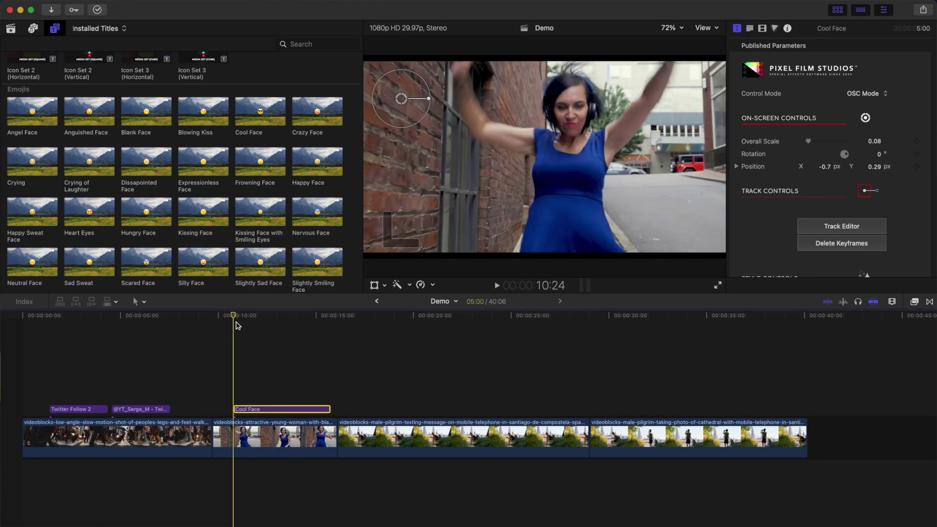
# Track the woman's face forward with Auto Tracker 2 so Cool Face covers it
pyautogui.click(842, 226)
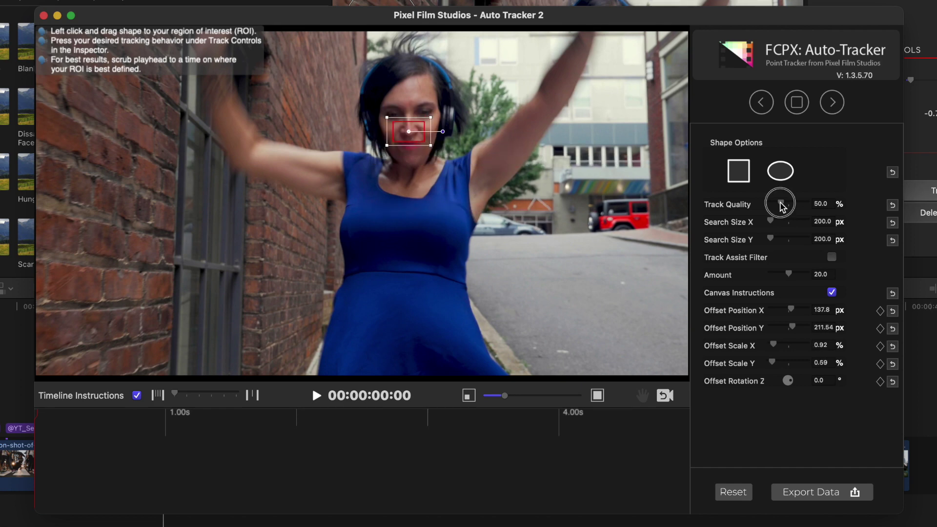
pyautogui.click(841, 107)
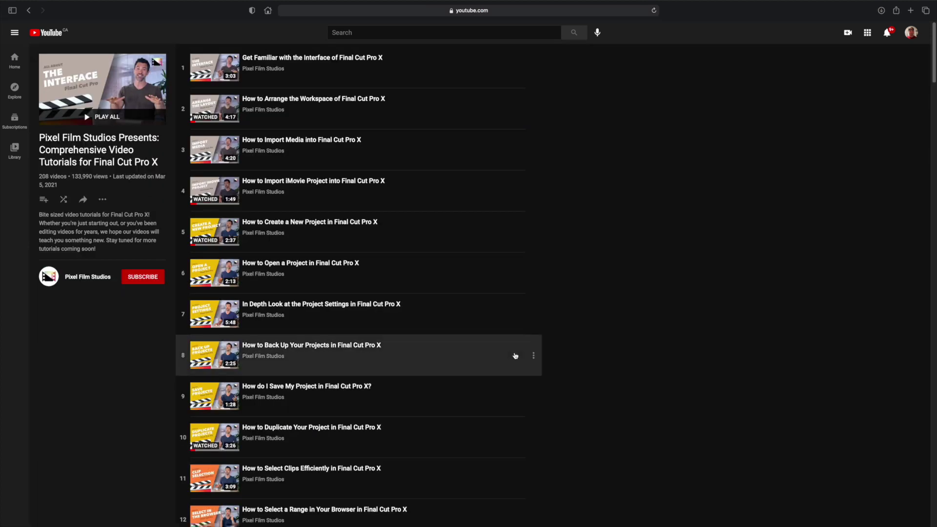
pyautogui.scroll(-1, 514, 355)
pyautogui.scroll(-2, 515, 356)
pyautogui.scroll(-3, 515, 356)
pyautogui.scroll(-2, 515, 356)
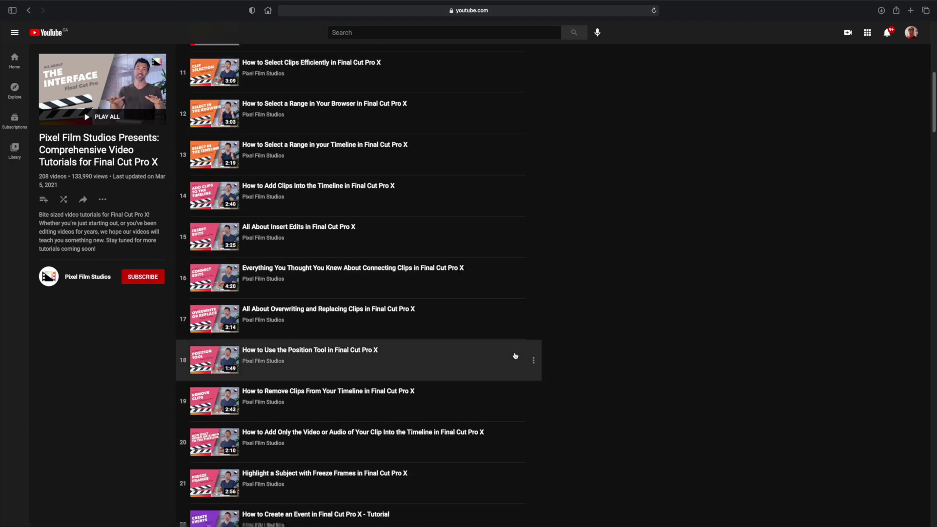
pyautogui.scroll(-1, 515, 356)
pyautogui.scroll(-3, 515, 356)
pyautogui.scroll(-3, 514, 356)
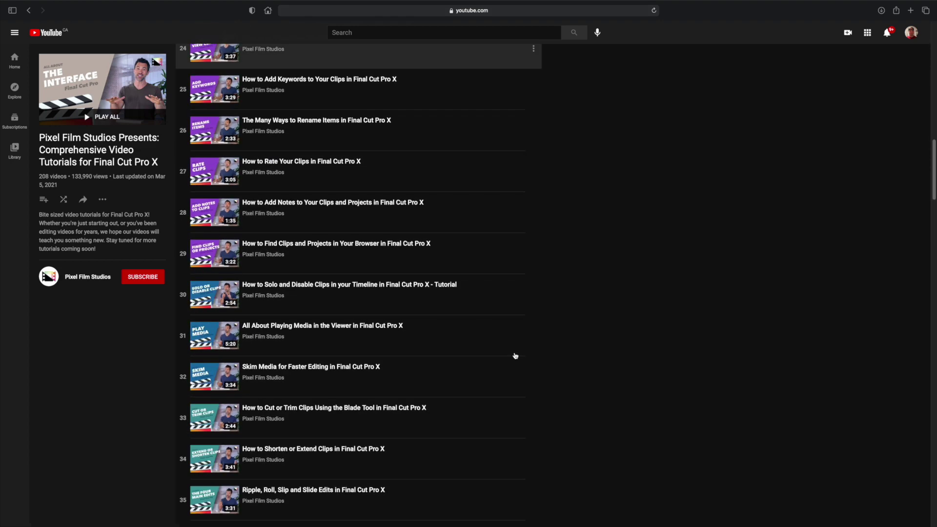
pyautogui.scroll(-1, 515, 356)
pyautogui.scroll(-3, 515, 356)
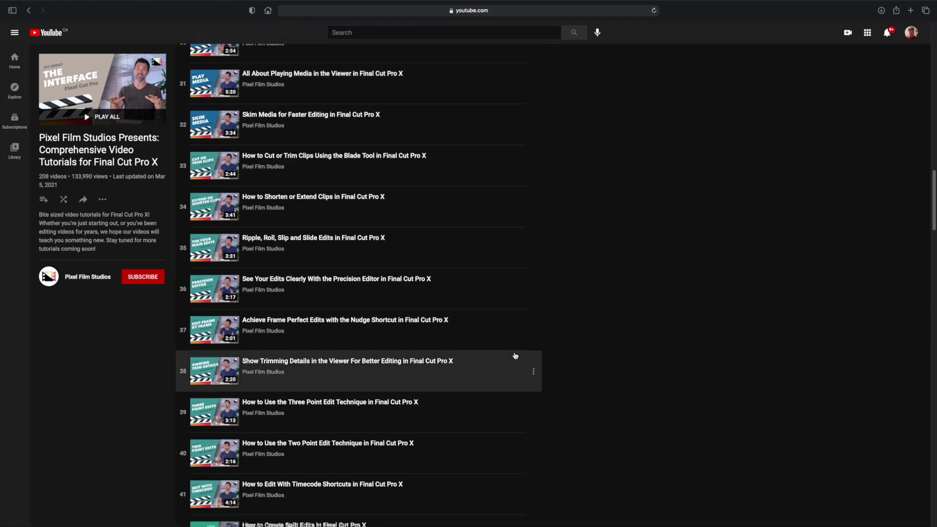
# Play video 38, Show Trimming Details in the Viewer, from the Pixel Film Studios playlist
pyautogui.click(229, 363)
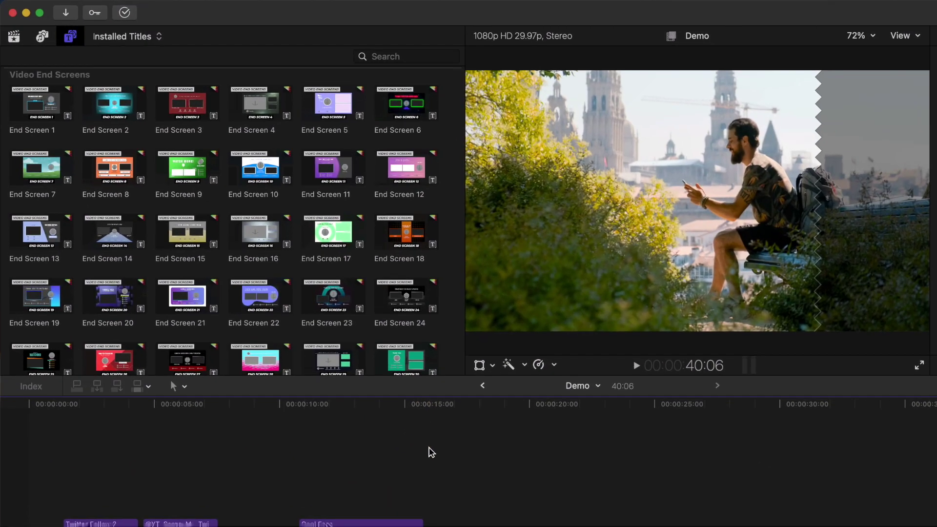
pyautogui.scroll(-2, 395, 313)
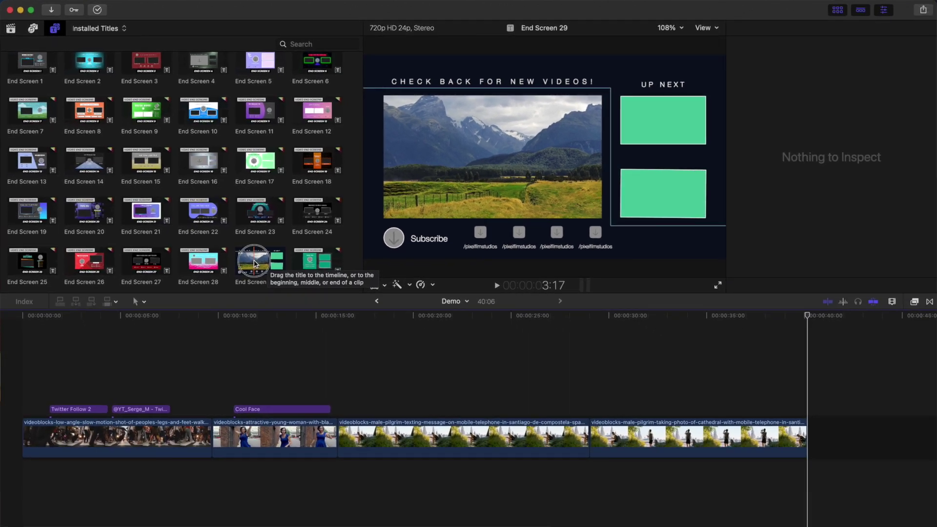
# Place End Screen 29 at the timeline's end and fill an up-next panel and the profile photo
pyautogui.click(254, 264)
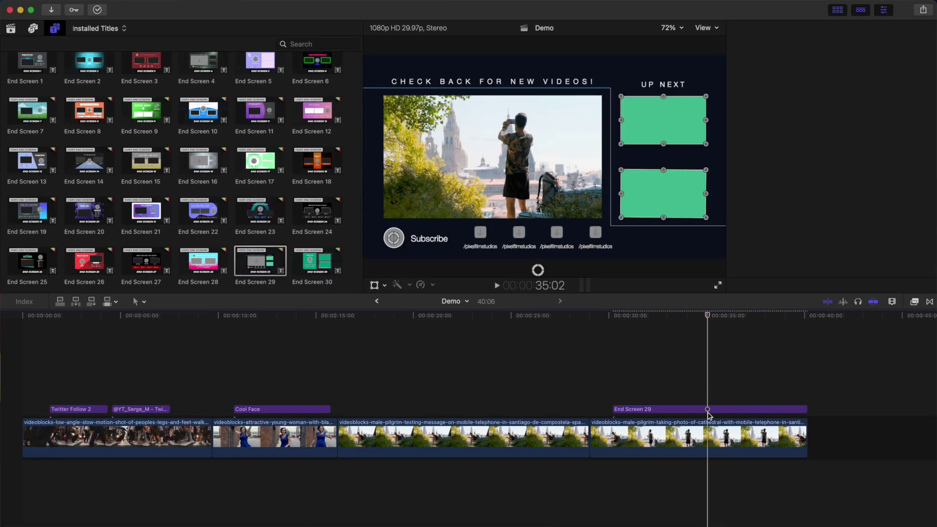
pyautogui.click(707, 409)
pyautogui.click(856, 184)
pyautogui.click(695, 285)
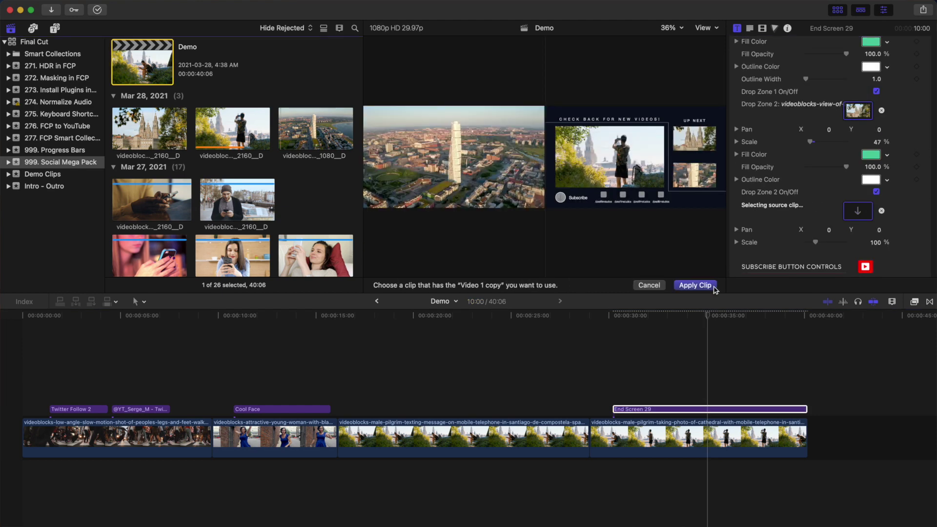
pyautogui.scroll(-5, 815, 189)
pyautogui.click(857, 159)
pyautogui.click(695, 285)
pyautogui.scroll(-3, 857, 220)
pyautogui.scroll(3, 879, 206)
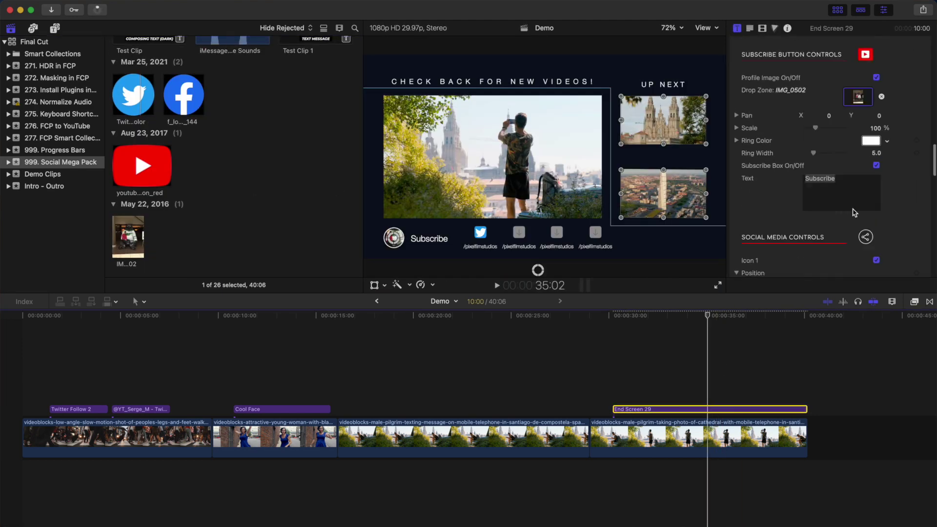
pyautogui.scroll(-4, 879, 205)
pyautogui.scroll(8, 919, 172)
pyautogui.scroll(-5, 858, 177)
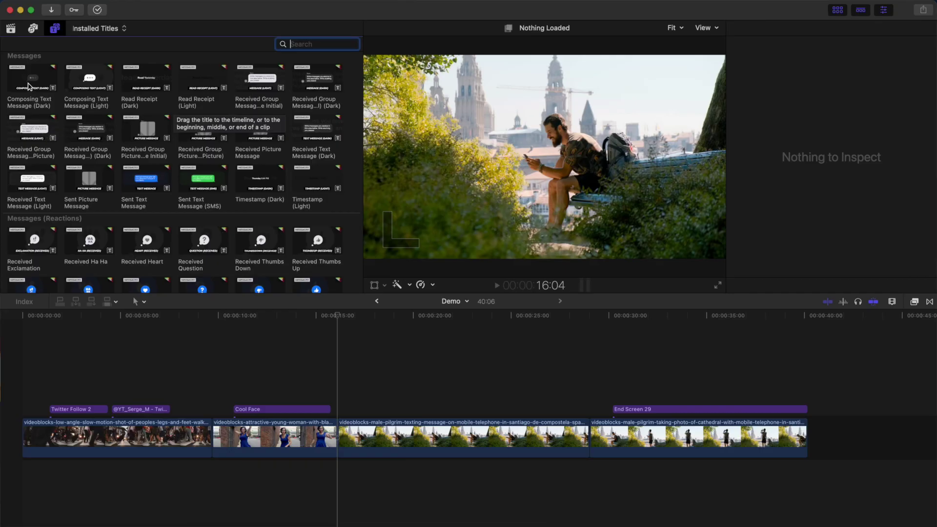
pyautogui.click(16, 87)
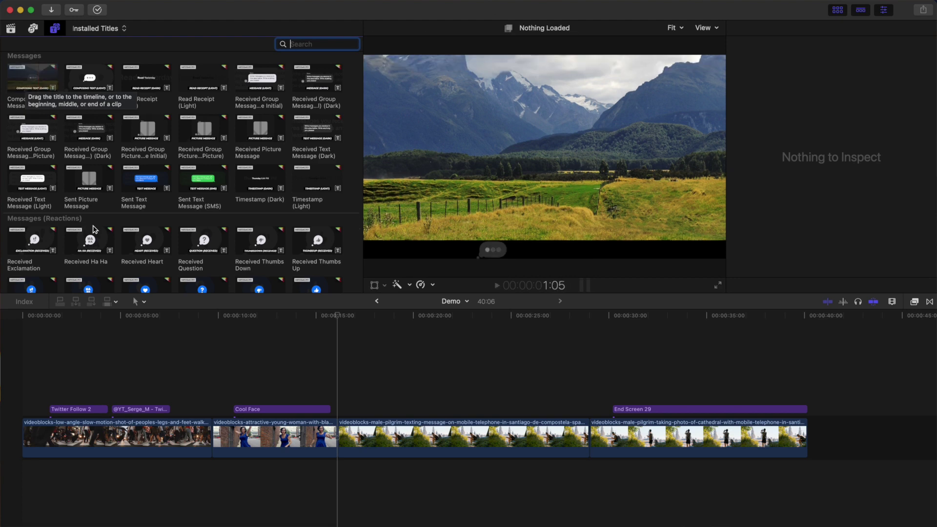
pyautogui.scroll(-2, 93, 224)
pyautogui.scroll(-2, 93, 225)
pyautogui.scroll(-2, 93, 227)
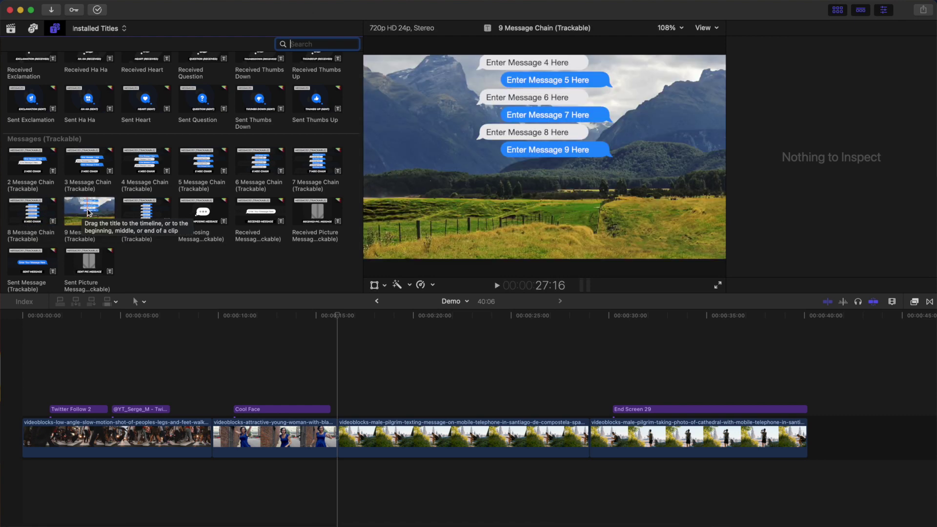
pyautogui.scroll(3, 87, 211)
pyautogui.scroll(2, 87, 210)
pyautogui.scroll(2, 87, 211)
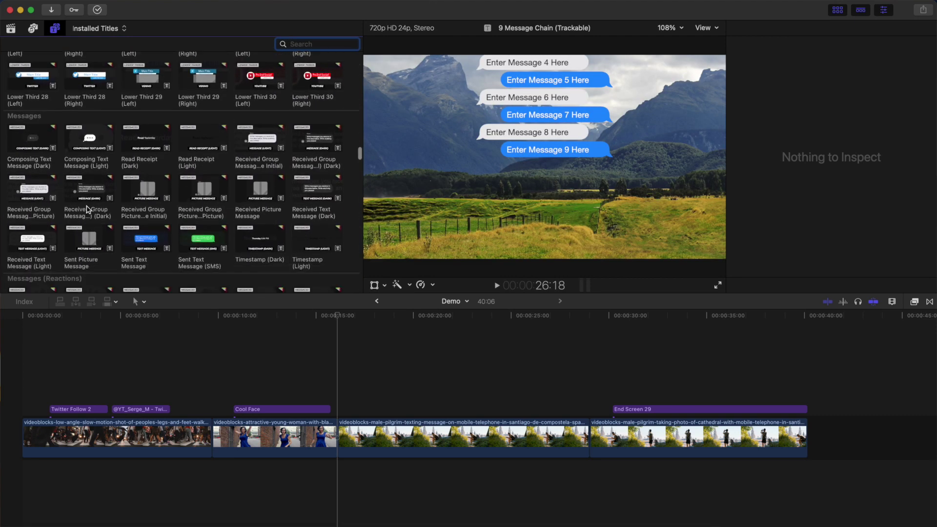
pyautogui.scroll(-2, 110, 217)
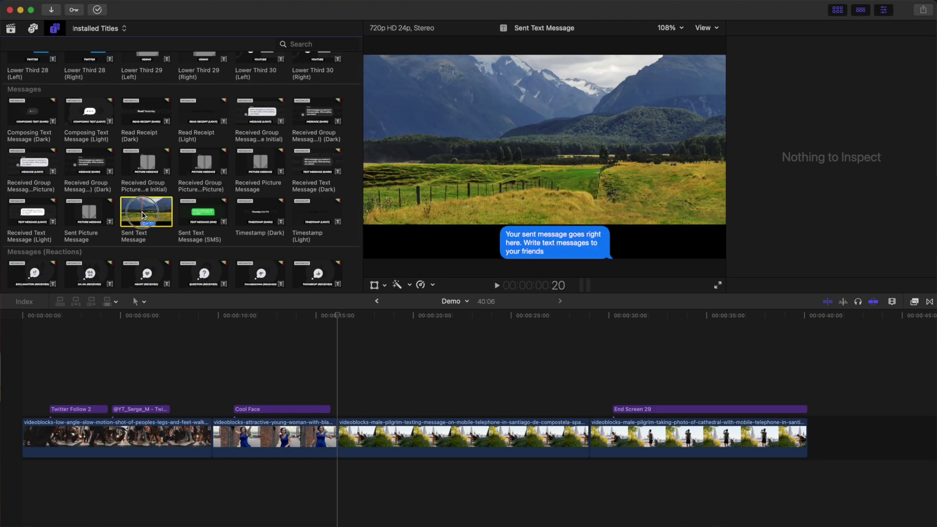
pyautogui.moveTo(139, 224)
pyautogui.mouseDown()
pyautogui.moveTo(345, 396)
pyautogui.moveTo(344, 408)
pyautogui.moveTo(588, 408)
pyautogui.mouseUp()
# Make the sent bubble read 'Hey. Guess where I am' with Height 0 and Length 64.2
pyautogui.press('super+4')
pyautogui.click(450, 406)
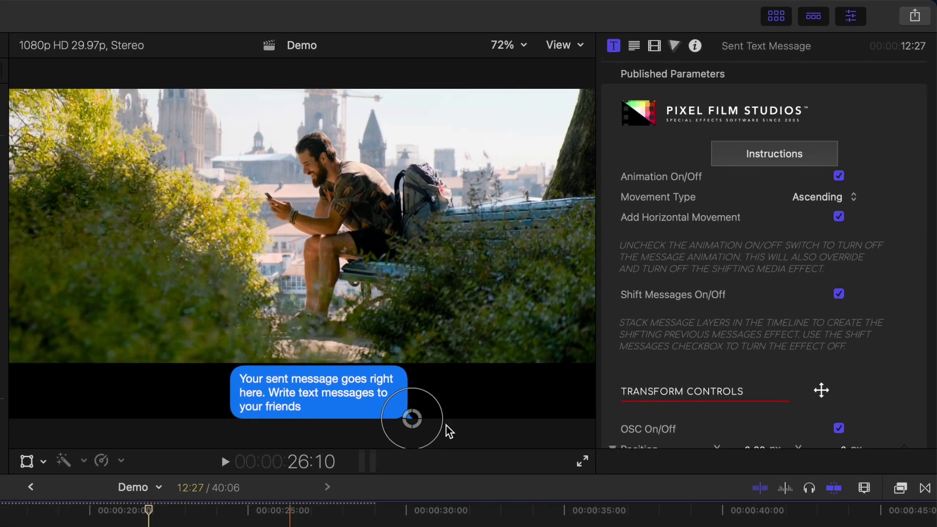
pyautogui.scroll(-1, 634, 279)
pyautogui.scroll(-3, 699, 283)
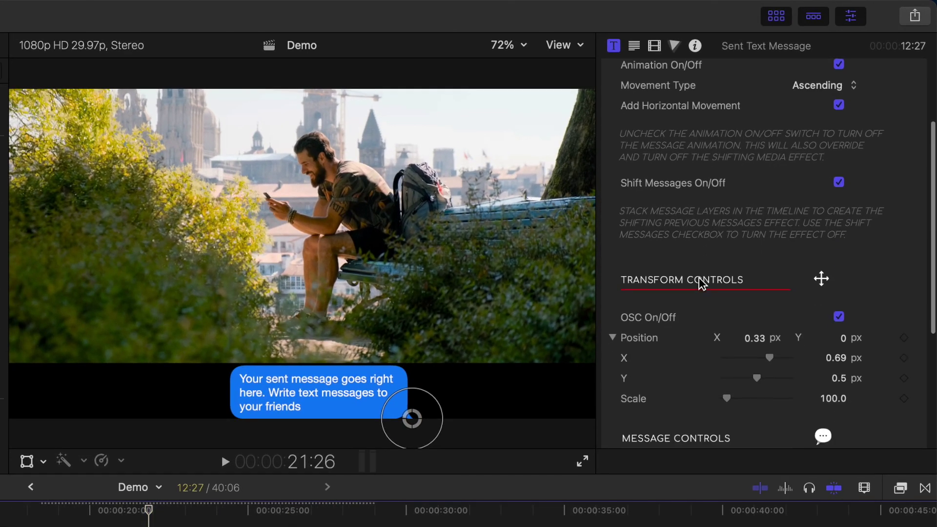
pyautogui.scroll(-5, 699, 283)
pyautogui.tripleClick(771, 314)
pyautogui.write('H')
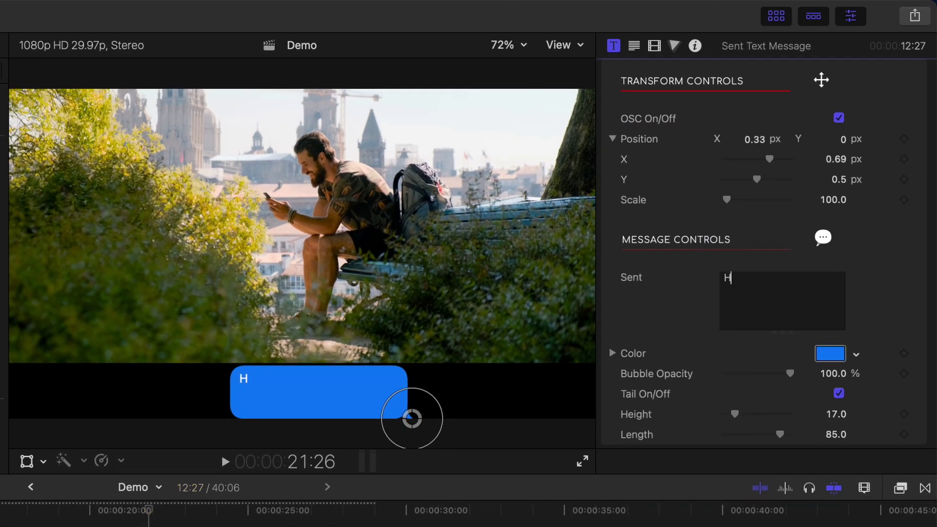
pyautogui.write('m')
pyautogui.scroll(-1, 754, 383)
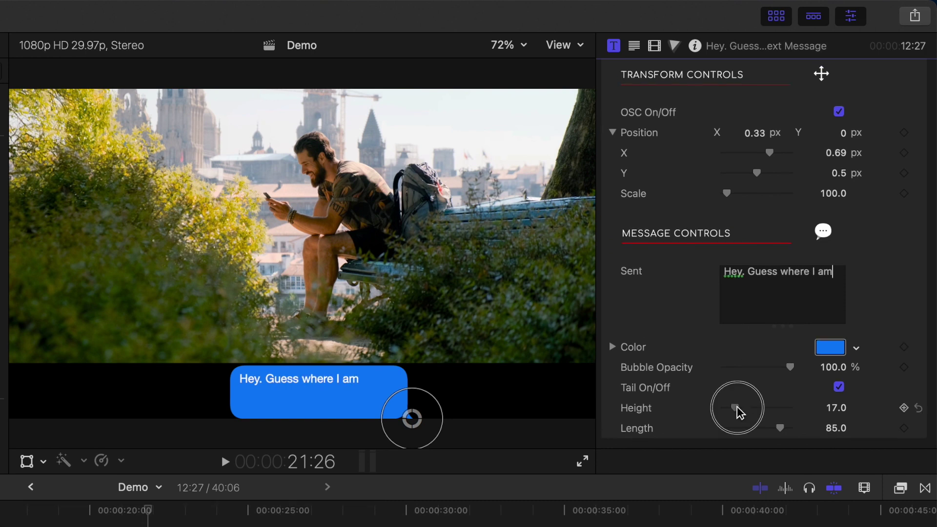
pyautogui.moveTo(737, 411); pyautogui.dragTo(717, 412)
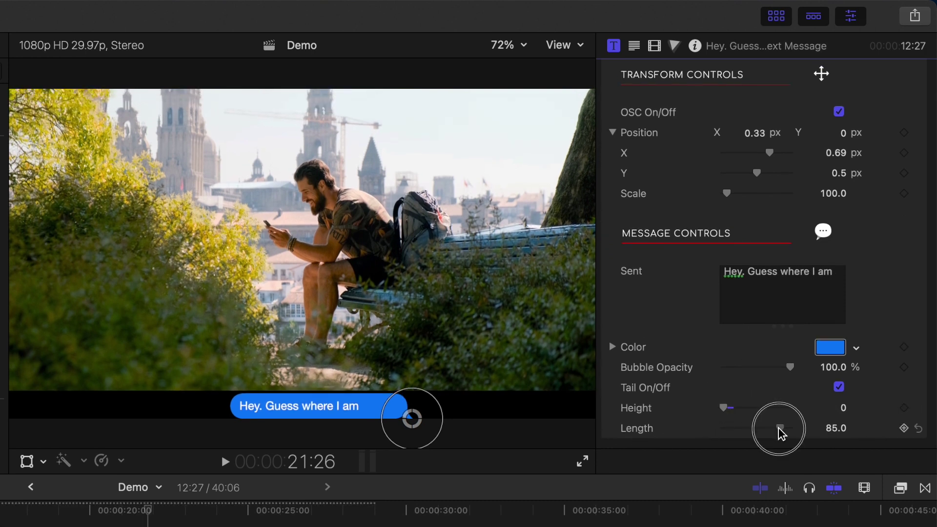
pyautogui.moveTo(778, 434); pyautogui.dragTo(764, 433)
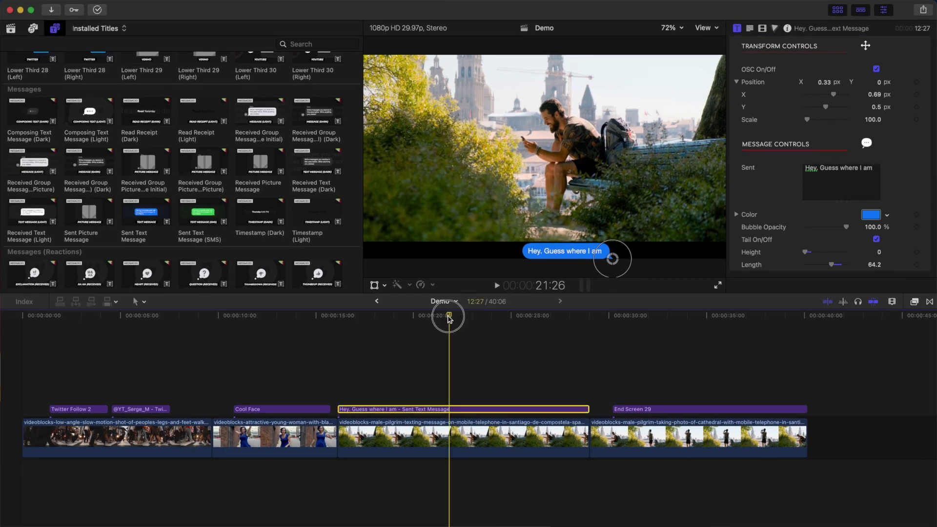
# Add a Composing Text Message (Dark) above the first message, extended to the pilgrim clip's end
pyautogui.moveTo(449, 319); pyautogui.dragTo(379, 330)
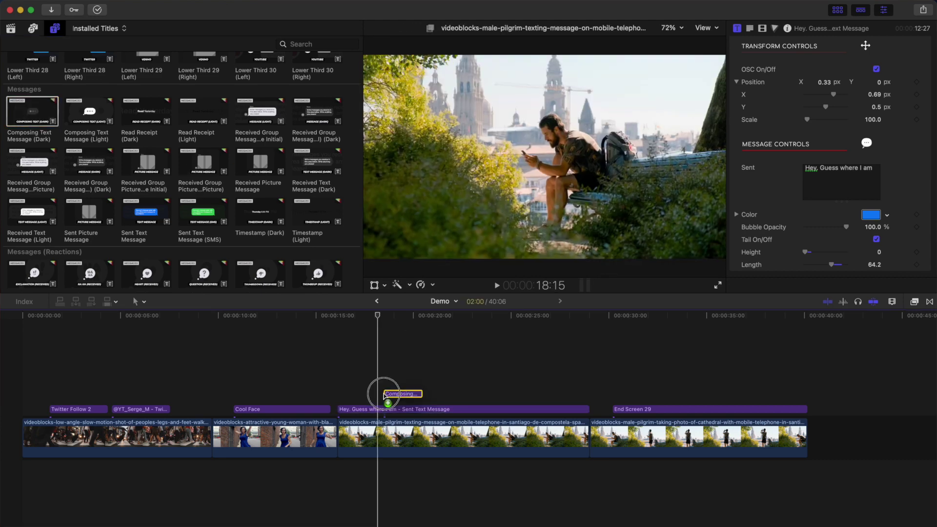
pyautogui.moveTo(30, 115); pyautogui.dragTo(379, 396)
pyautogui.moveTo(574, 397); pyautogui.dragTo(587, 396)
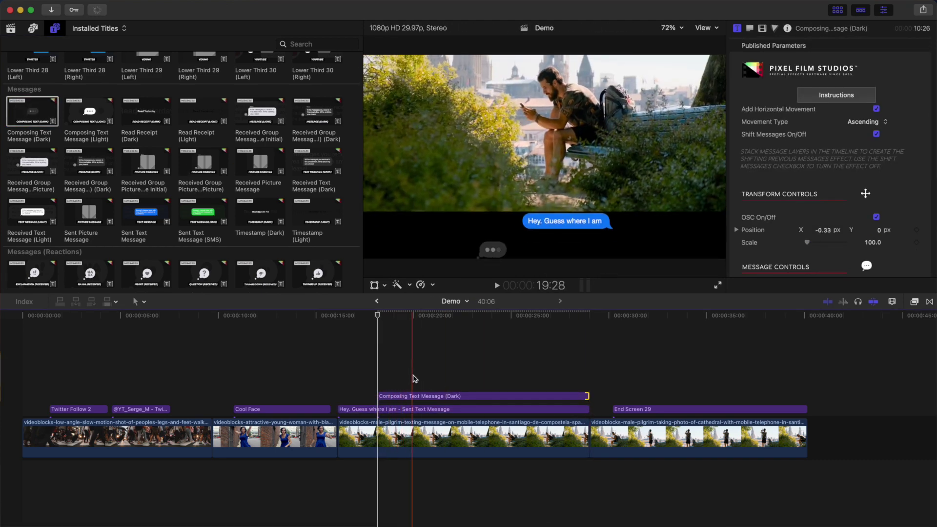
pyautogui.click(424, 396)
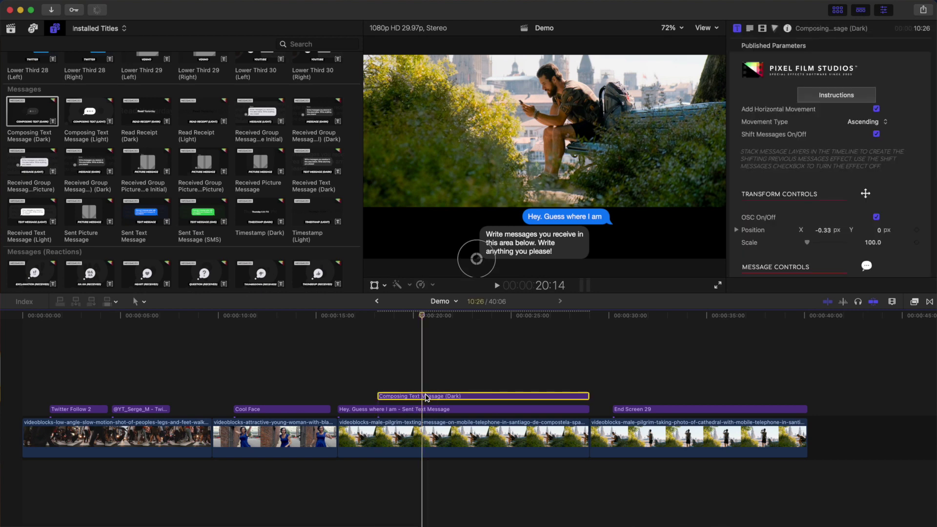
pyautogui.scroll(-4, 835, 161)
pyautogui.write('I have no idea. Where are you?')
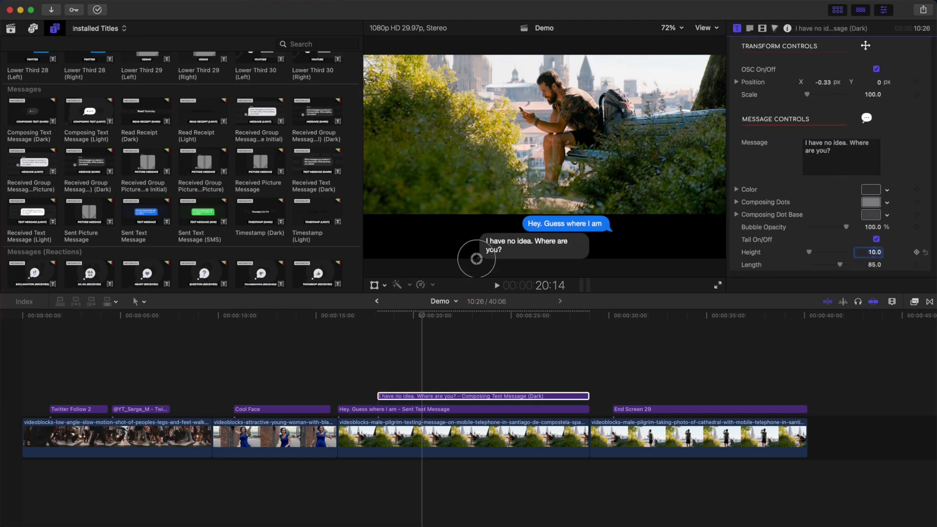
# Connect another Sent Text Message, trimmed to end with the others, and select the stack
pyautogui.click(146, 212)
pyautogui.press('q')
pyautogui.moveTo(509, 382); pyautogui.dragTo(589, 383)
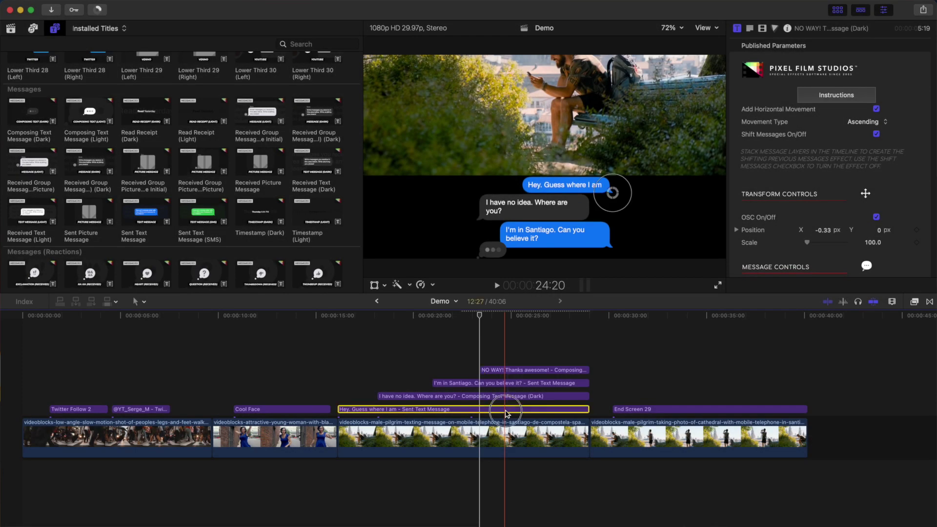
pyautogui.keyDown('super'); pyautogui.click(507, 384); pyautogui.keyUp('super')
# Group the four message titles into a compound clip named Demo Clip and select it
pyautogui.hotkey('alt', 'g')
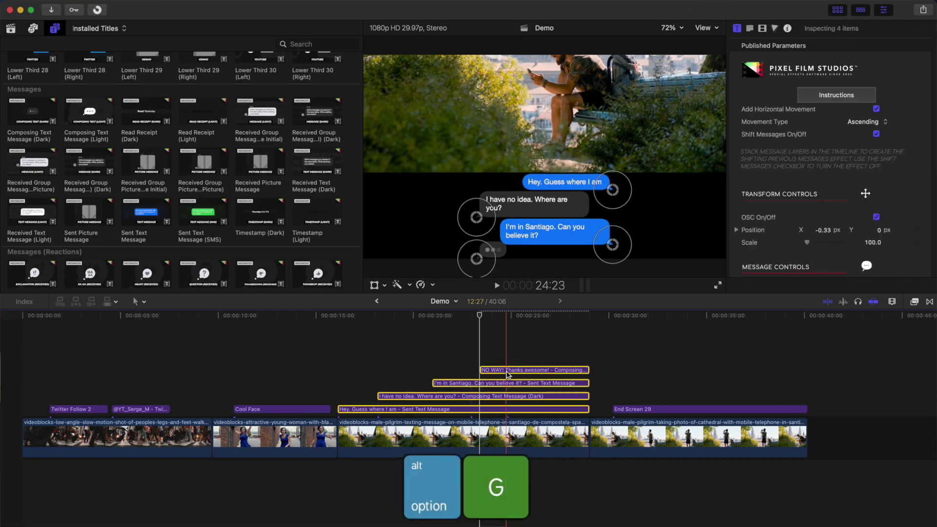
pyautogui.press('Return')
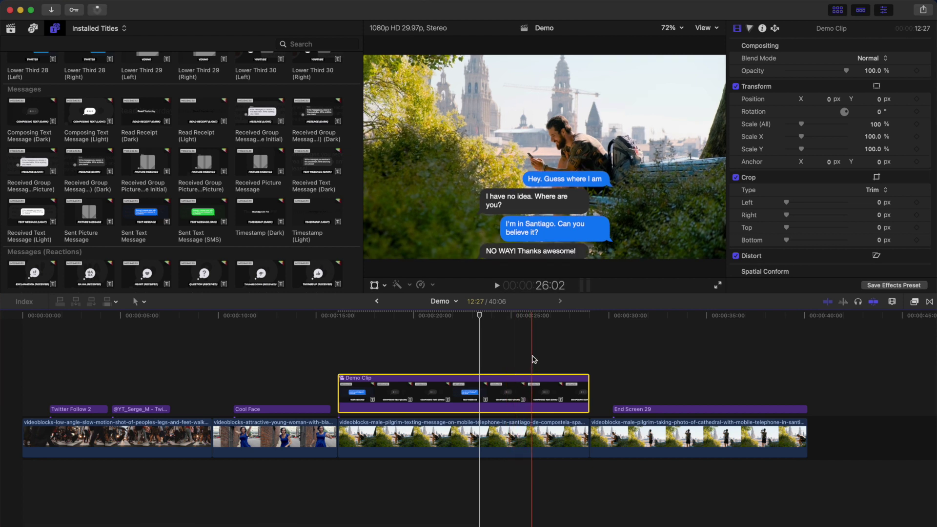
pyautogui.click(532, 359)
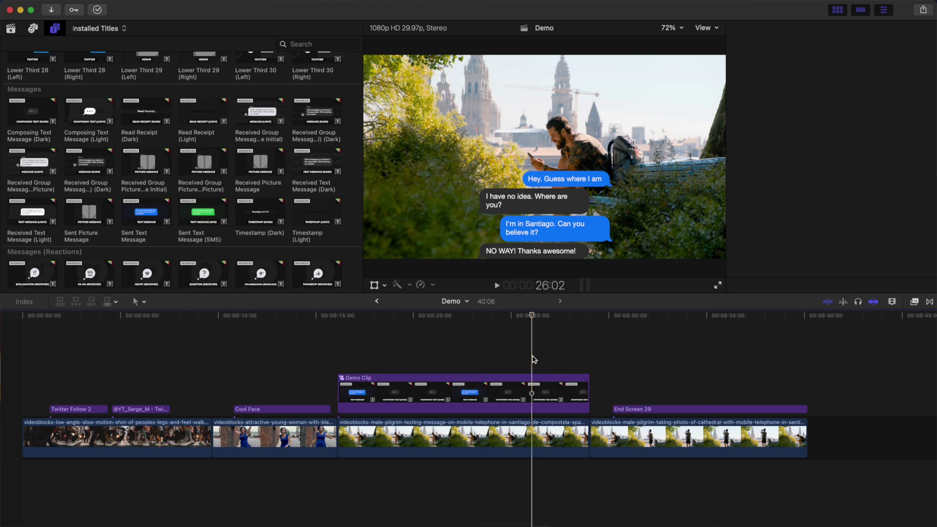
pyautogui.click(532, 382)
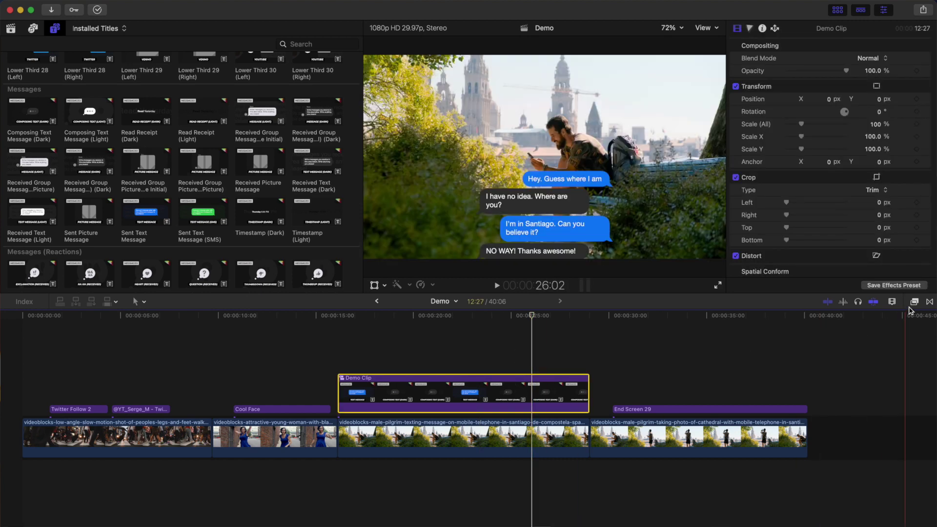
# Apply the Compound Messages Tool from Pixel Film Studios - FCPX Social to Demo Clip
pyautogui.click(915, 302)
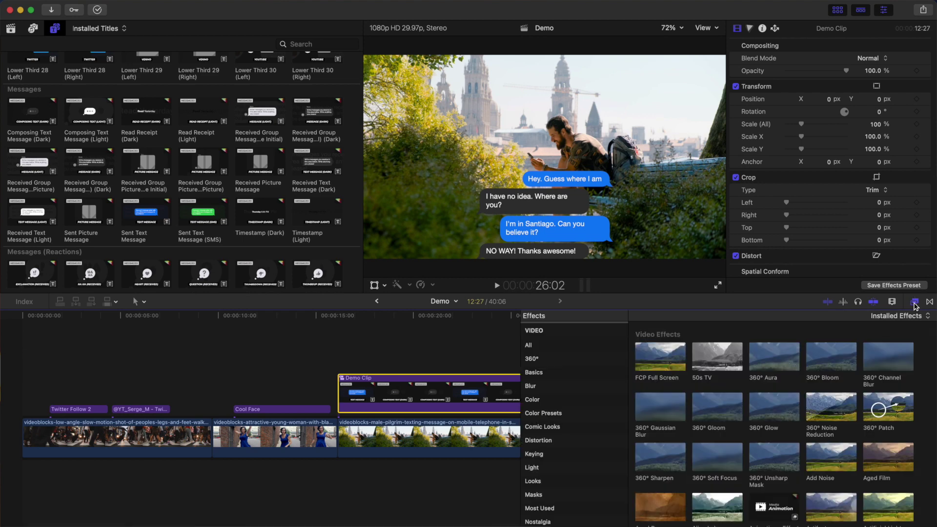
pyautogui.scroll(-5, 606, 440)
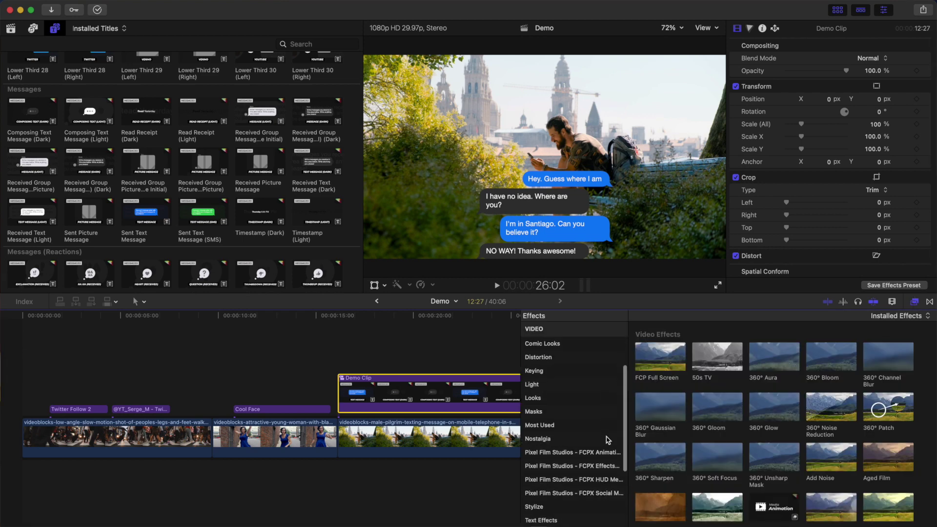
pyautogui.click(601, 493)
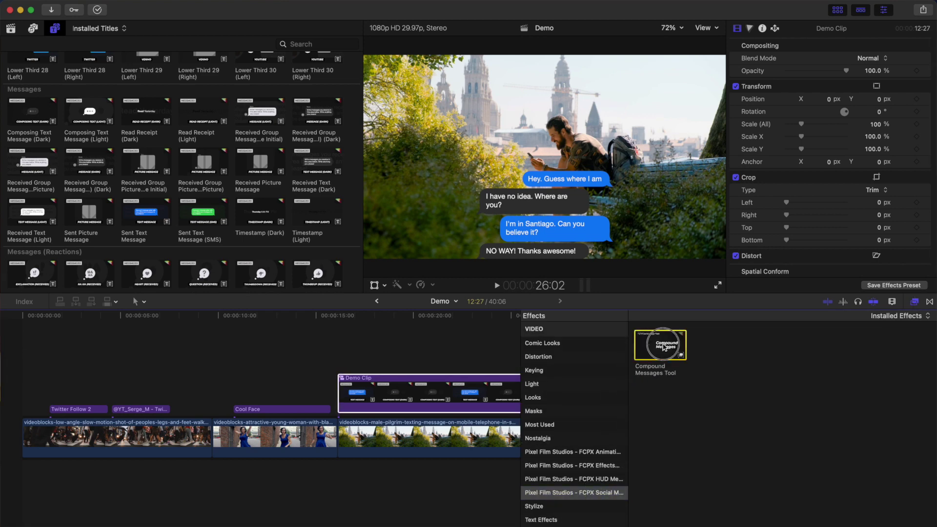
pyautogui.moveTo(449, 356); pyautogui.dragTo(419, 387)
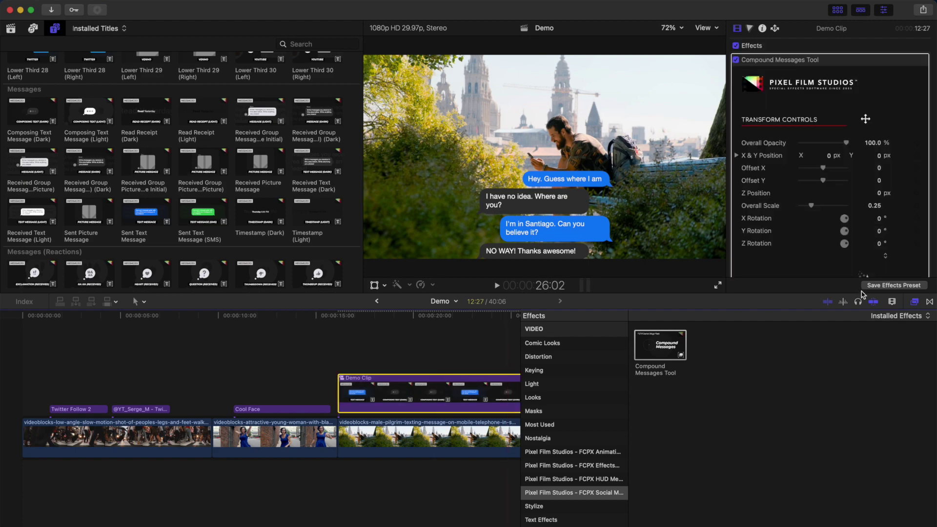
pyautogui.click(914, 302)
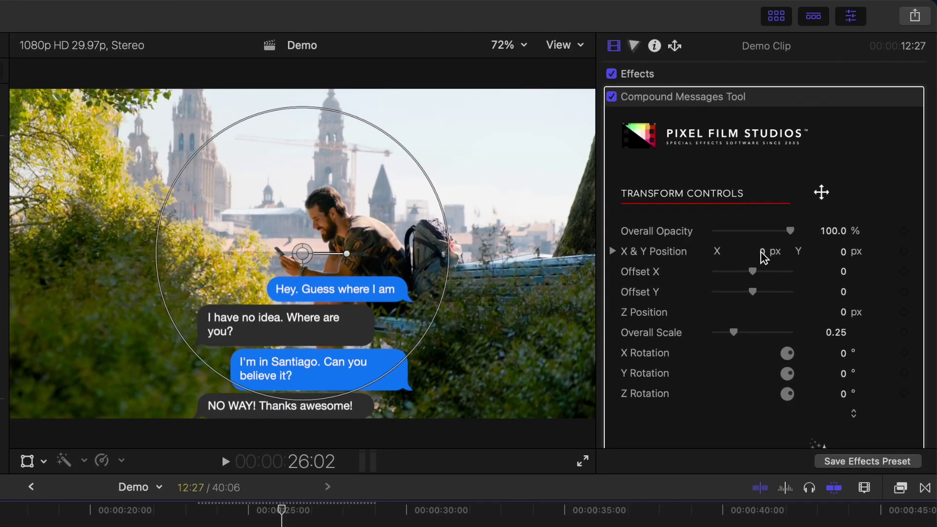
# Move the conversation to X -0.35, Y 0.47 and set Y Rotation to 54
pyautogui.moveTo(761, 256); pyautogui.dragTo(765, 257)
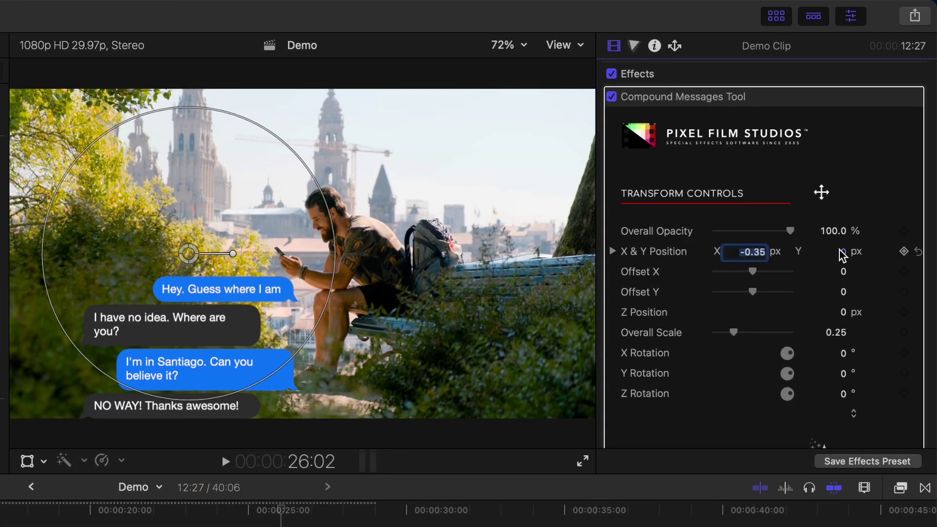
pyautogui.moveTo(841, 253); pyautogui.dragTo(843, 250)
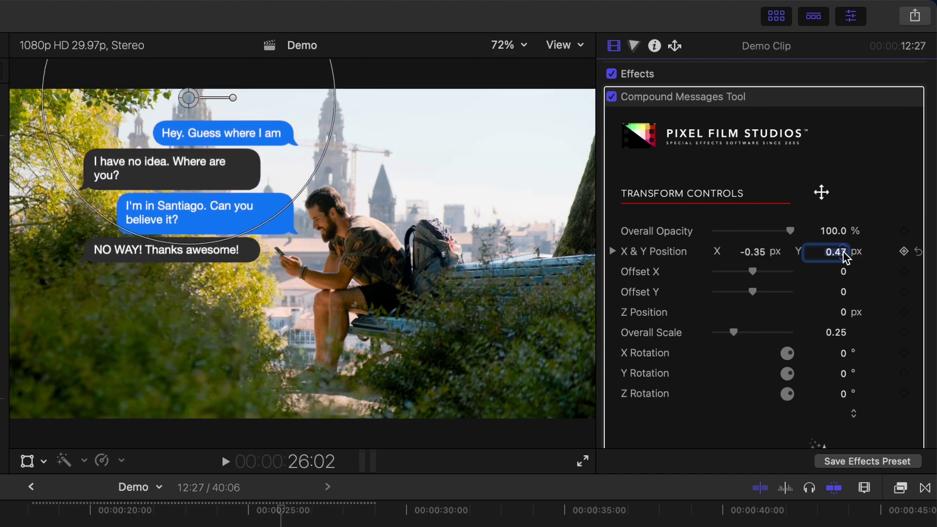
pyautogui.moveTo(846, 382); pyautogui.dragTo(847, 382)
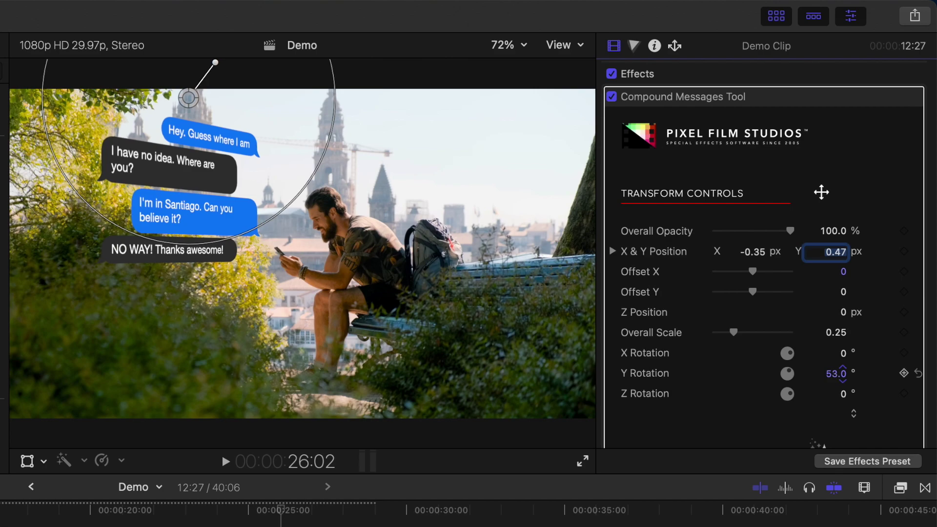